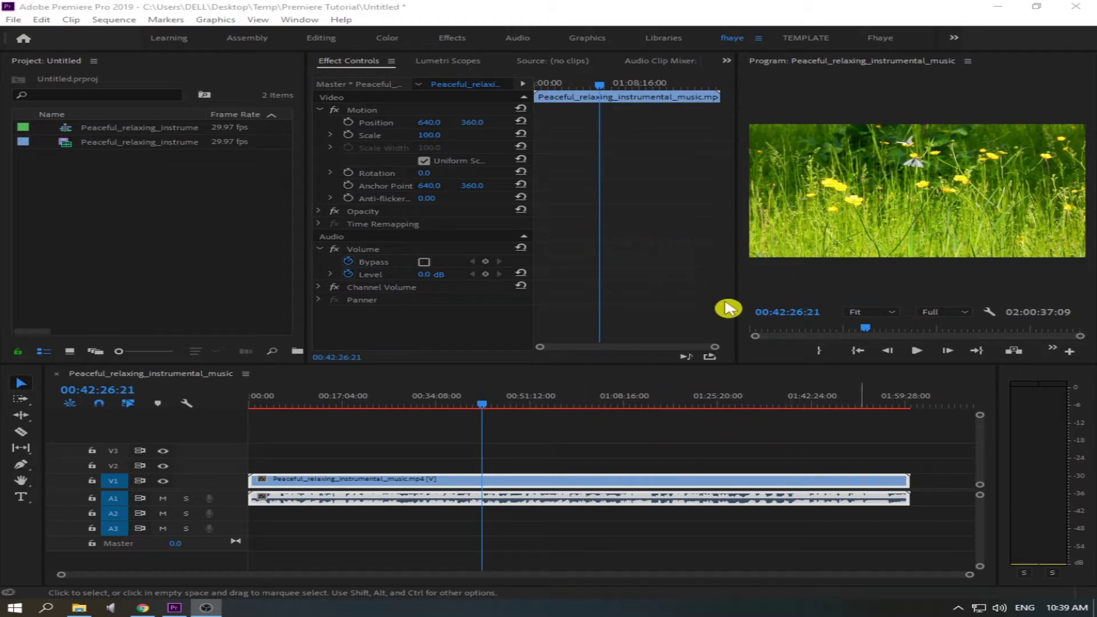
# Select the V1 music clip, play the sequence, and reset the audio meter peaks
pyautogui.click(548, 481)
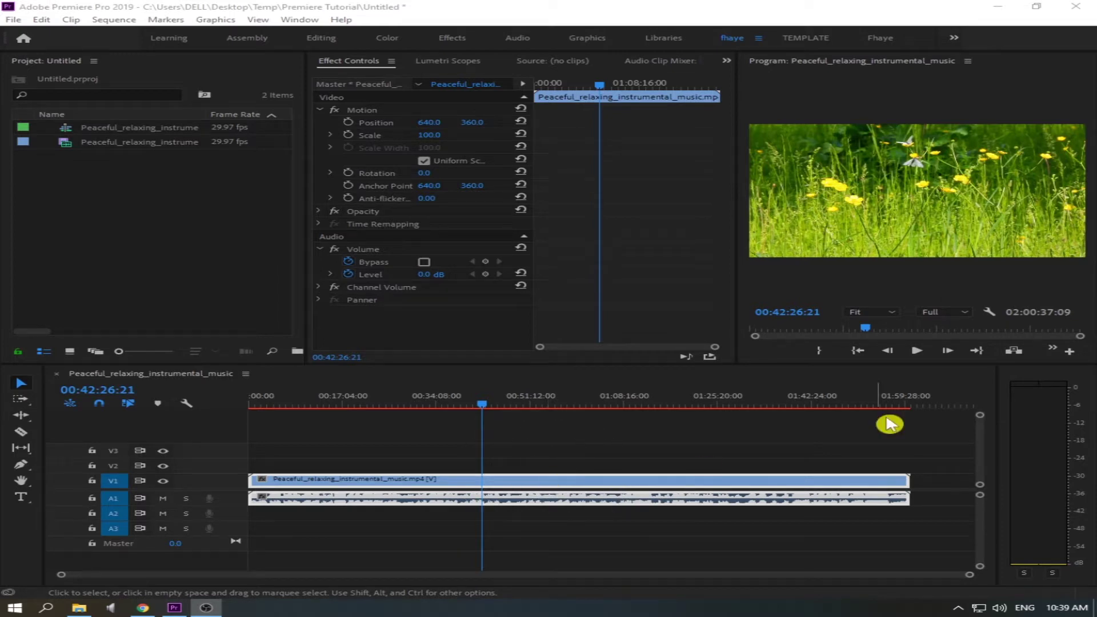
pyautogui.click(921, 356)
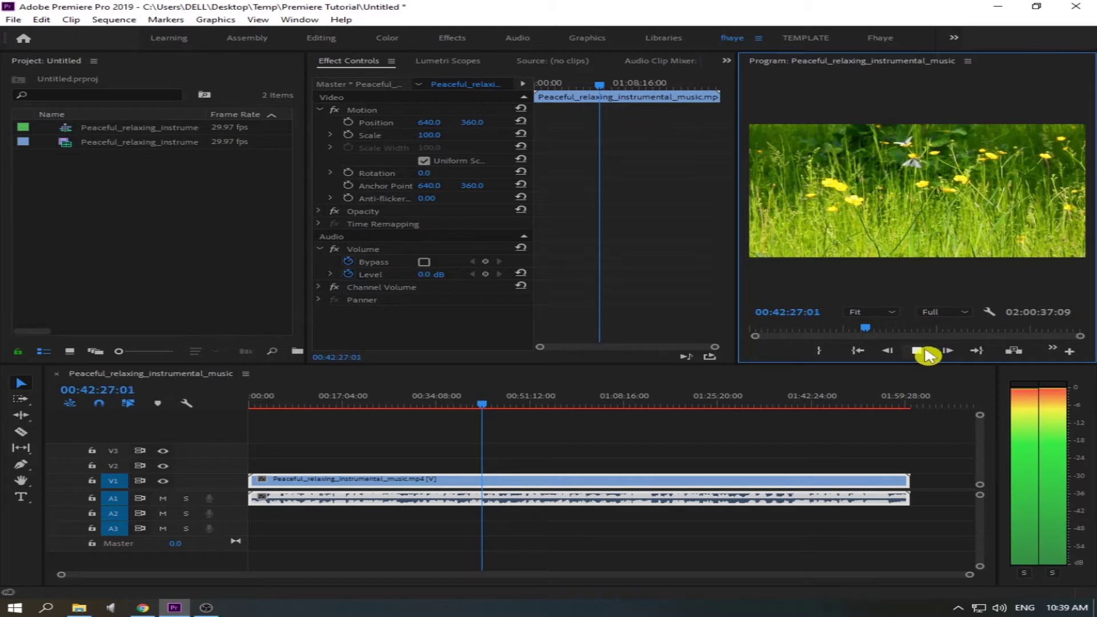
pyautogui.click(1042, 462)
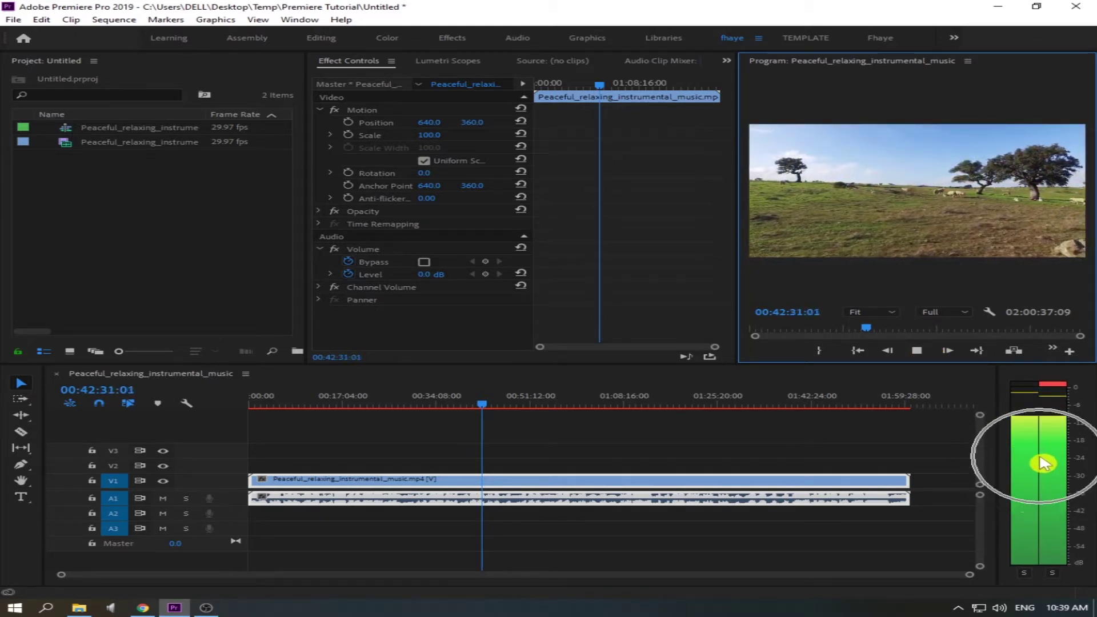
pyautogui.rightClick(1008, 611)
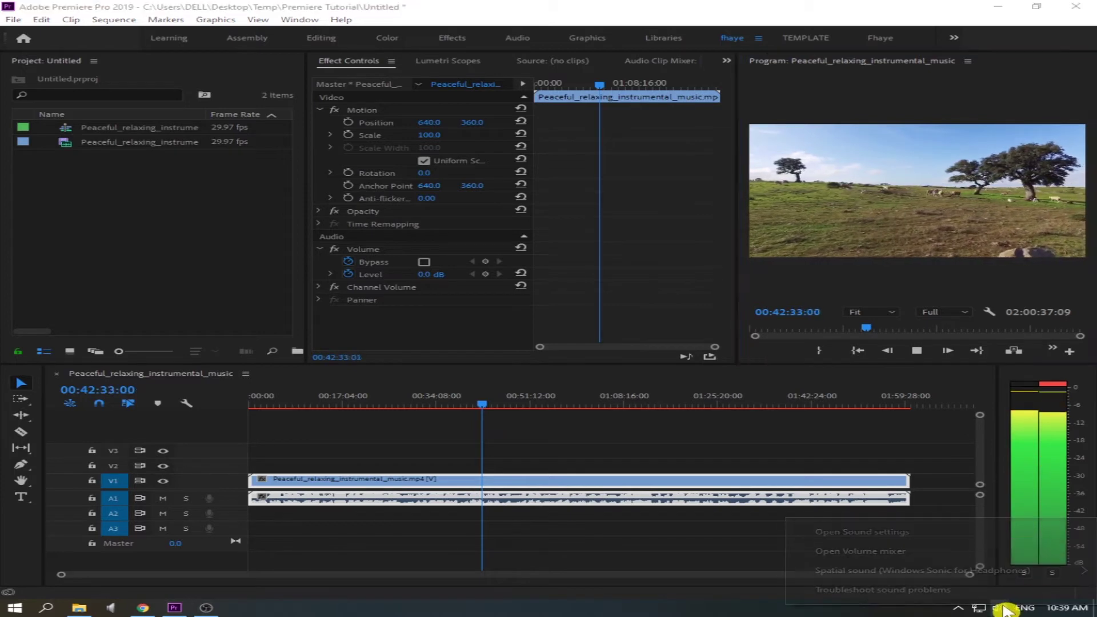
pyautogui.click(949, 563)
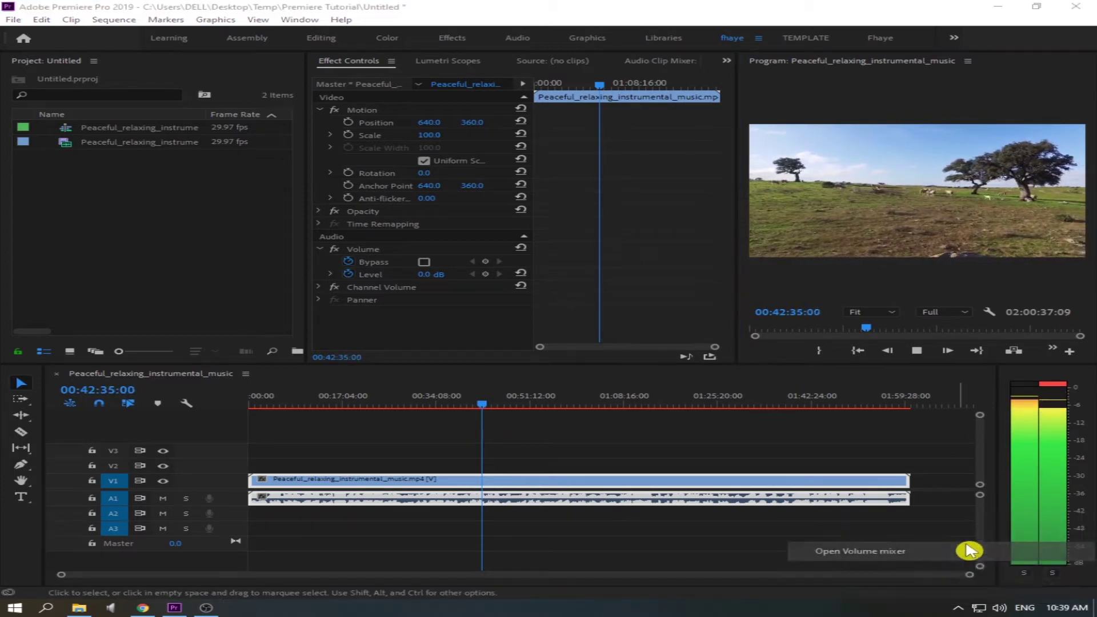
pyautogui.moveTo(923, 395); pyautogui.dragTo(813, 160)
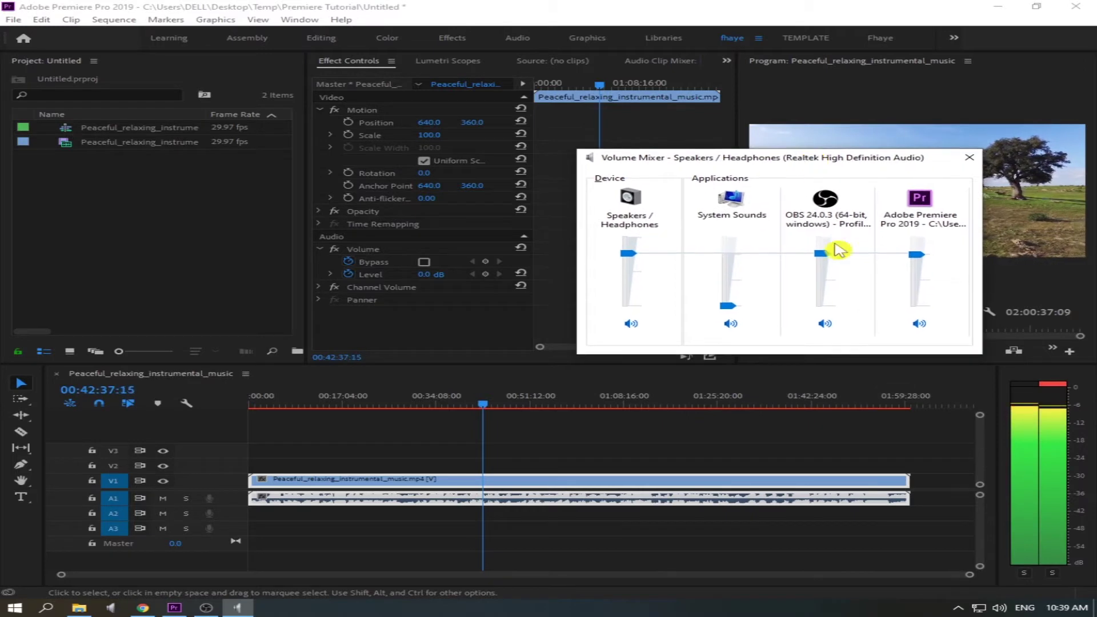
pyautogui.click(919, 326)
pyautogui.click(919, 326)
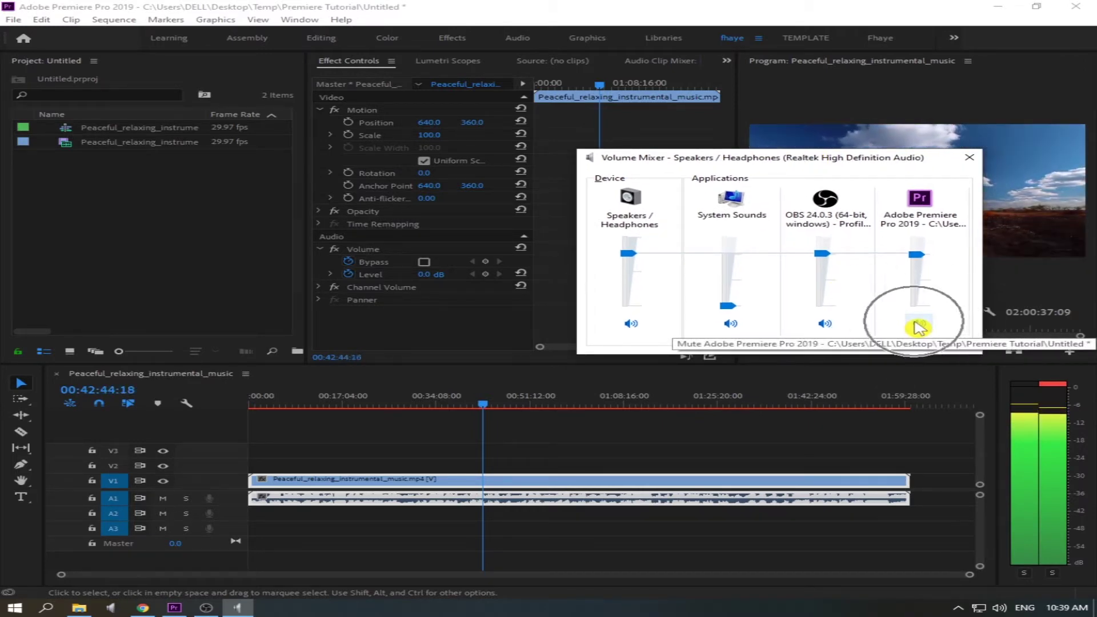
pyautogui.click(919, 326)
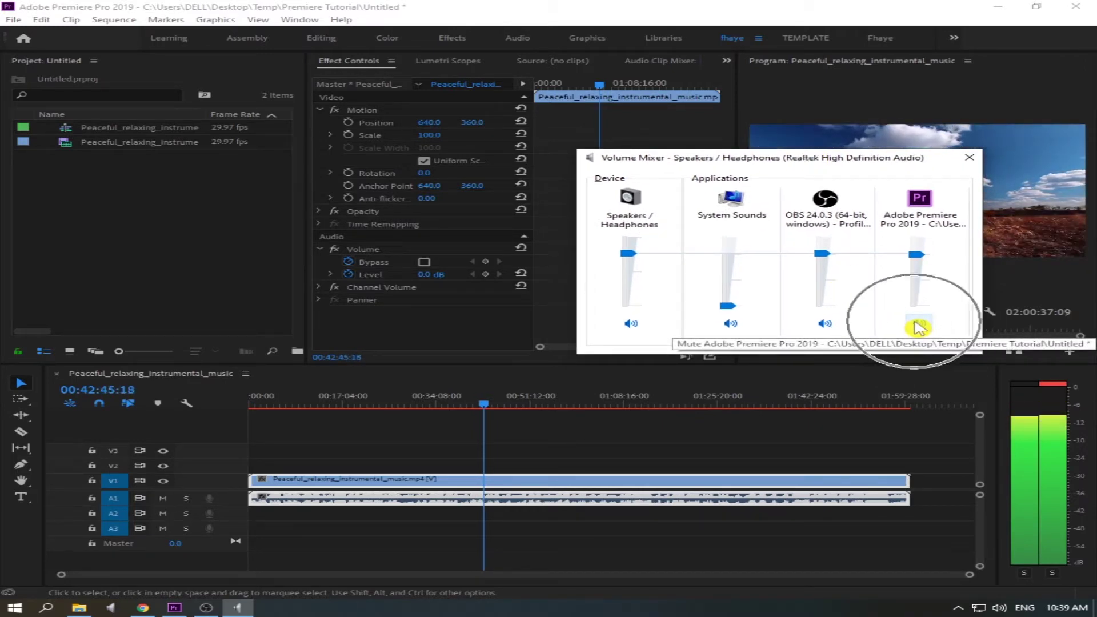
pyautogui.click(1031, 474)
pyautogui.click(1033, 477)
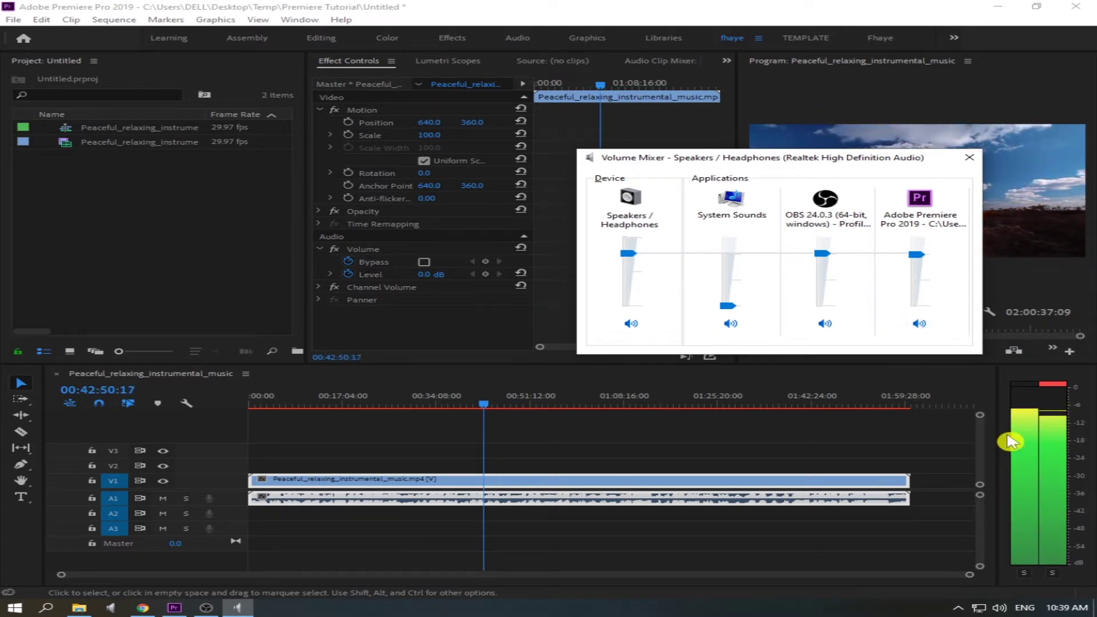
pyautogui.click(974, 163)
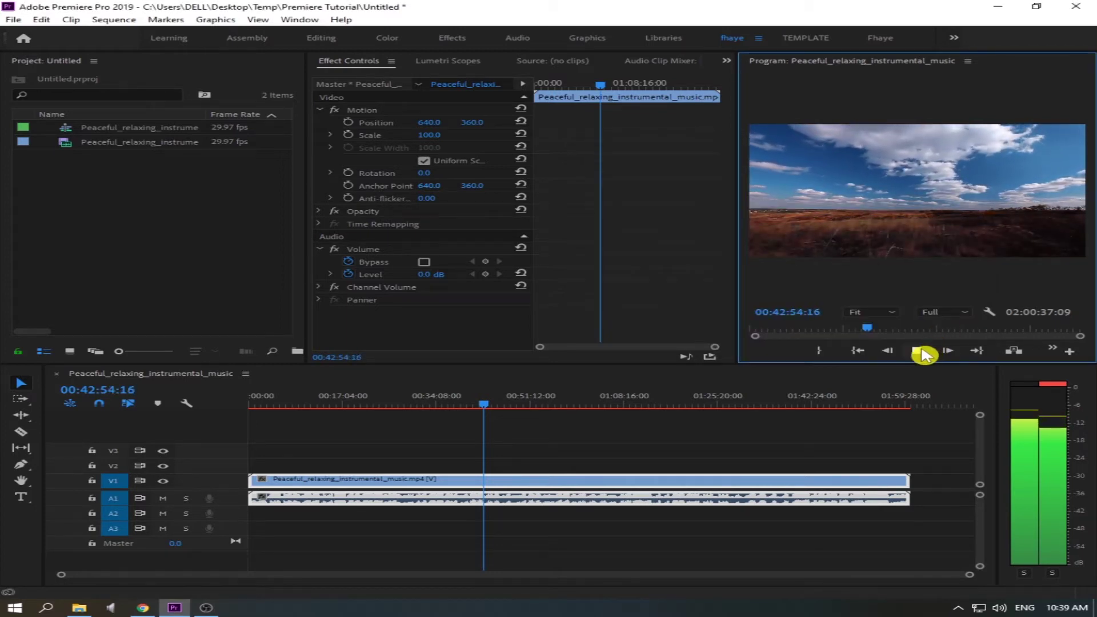
pyautogui.click(928, 351)
# Move the playhead to 45:05:26 and open Edit > Preferences > Audio Hardware
pyautogui.click(480, 406)
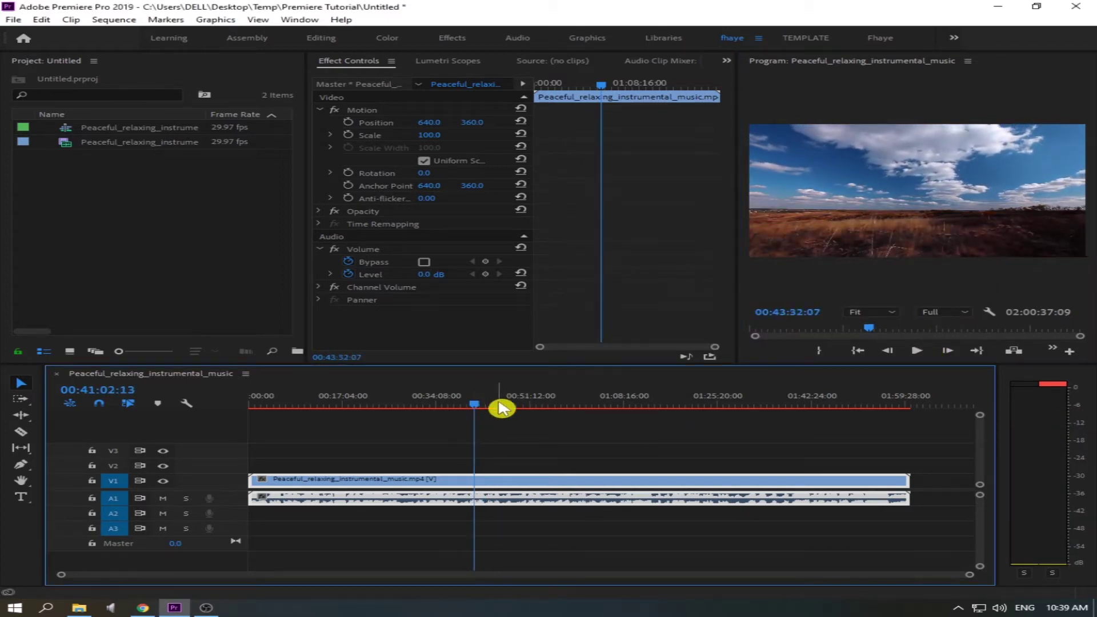
pyautogui.click(497, 406)
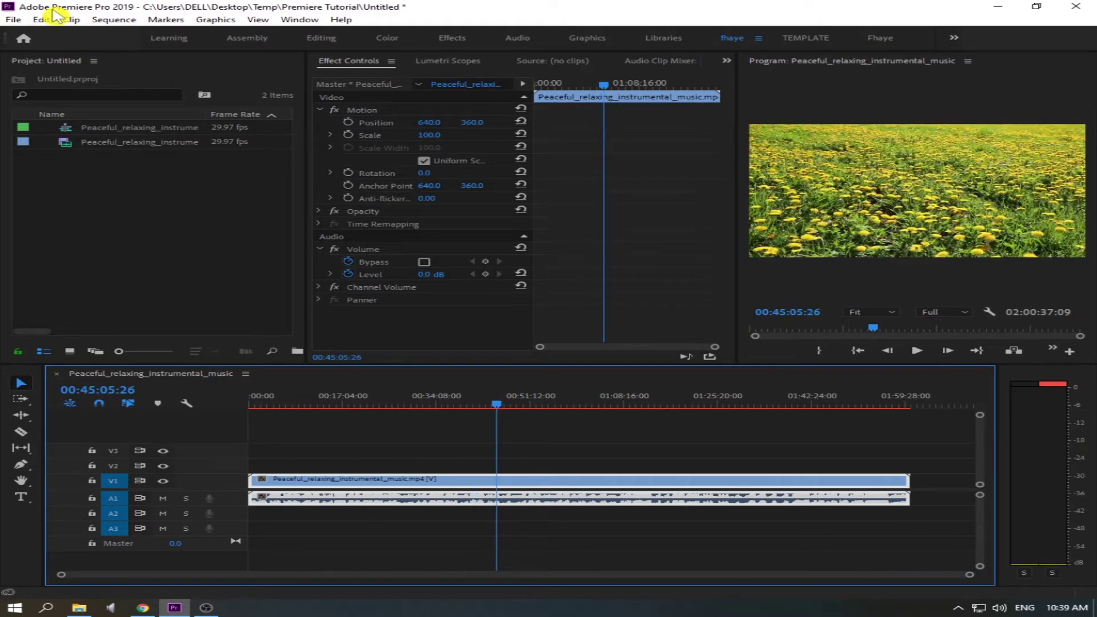
pyautogui.click(53, 11)
pyautogui.click(43, 19)
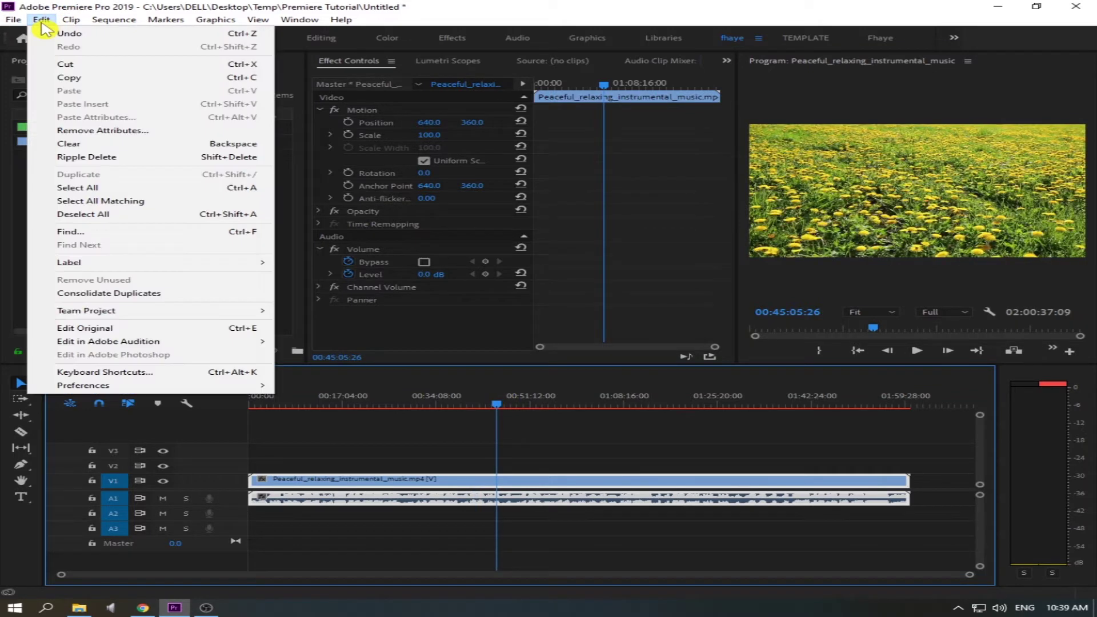
pyautogui.moveTo(138, 386)
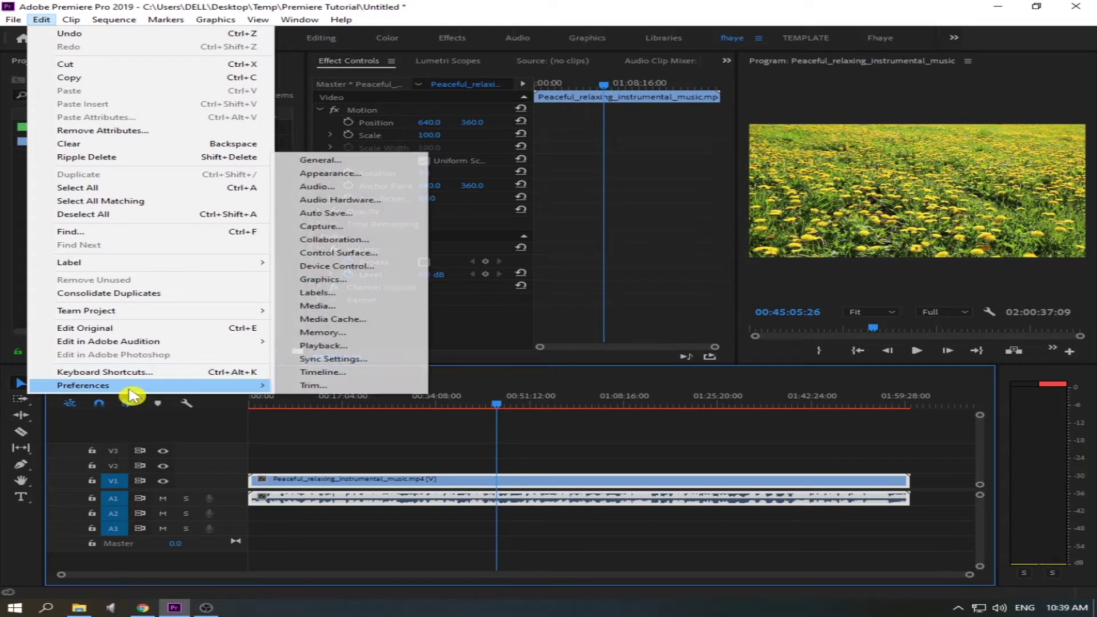
pyautogui.click(375, 203)
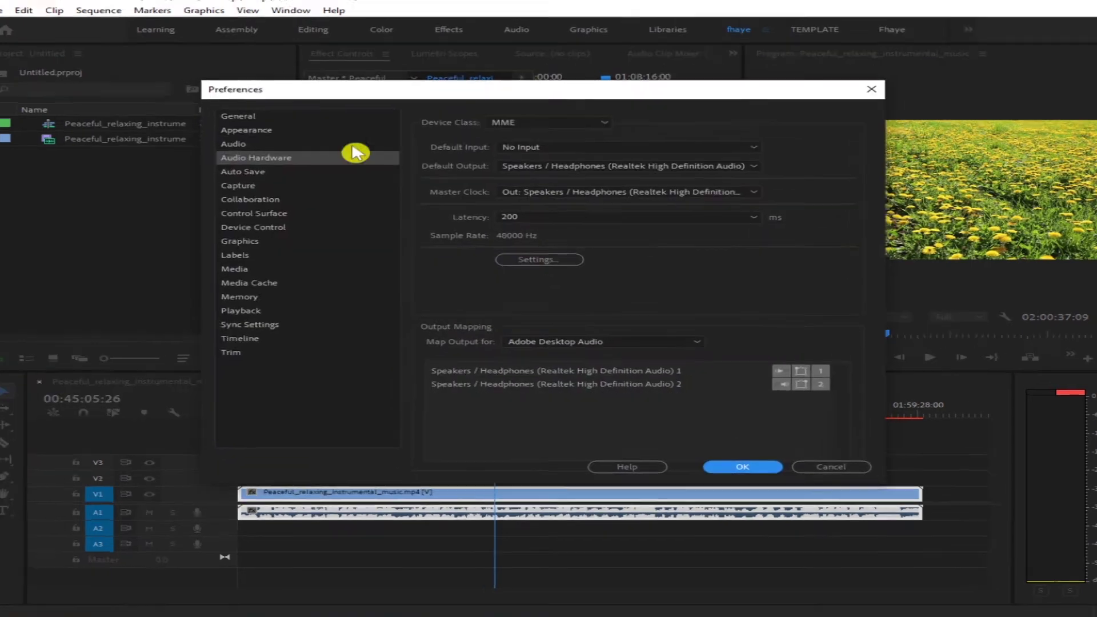
# Set Default Input to Line In, keeping Speakers / Headphones as output and master clock
pyautogui.click(284, 180)
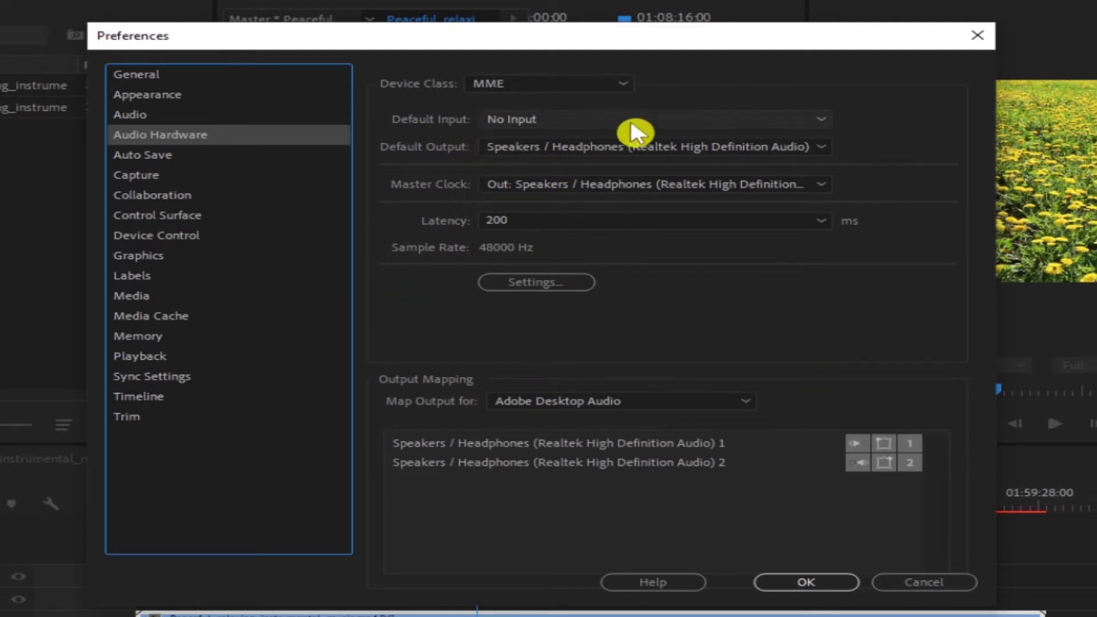
pyautogui.click(600, 118)
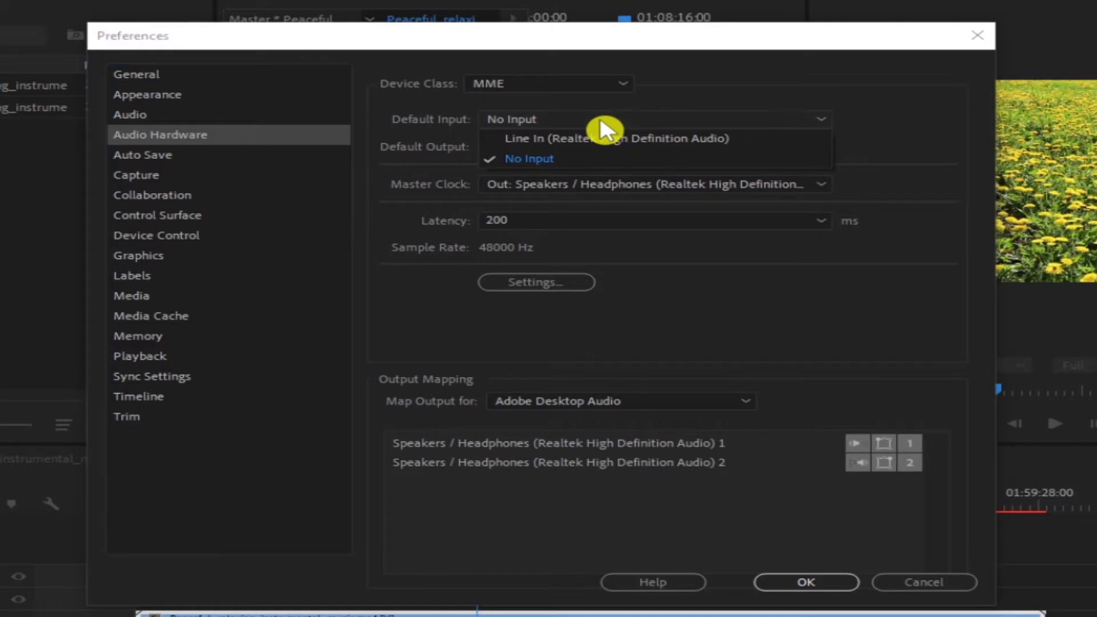
pyautogui.click(669, 140)
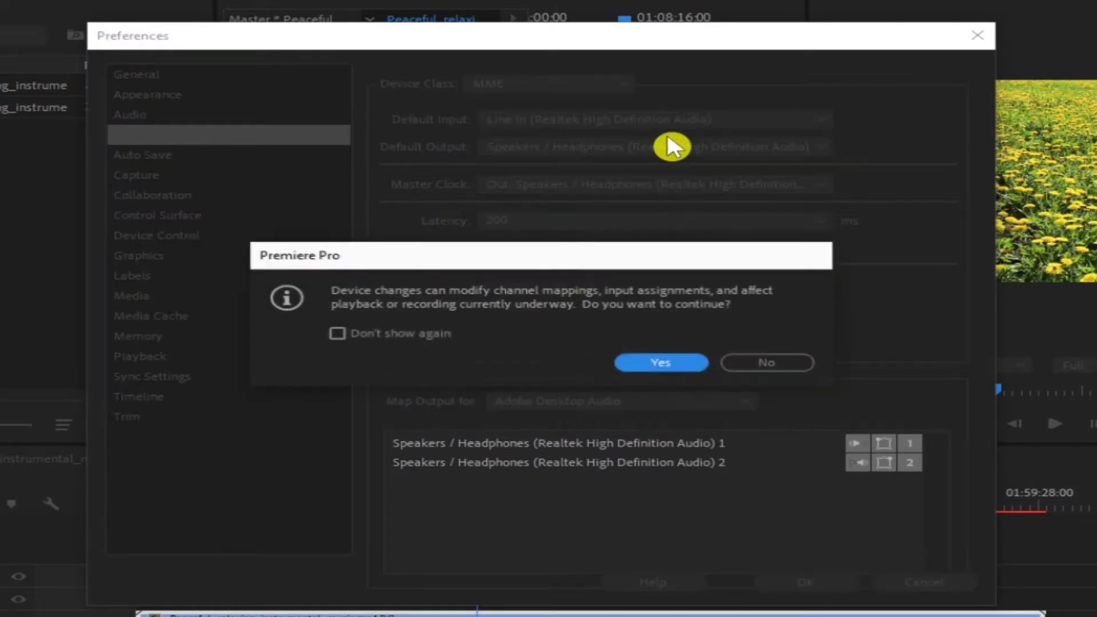
pyautogui.click(661, 361)
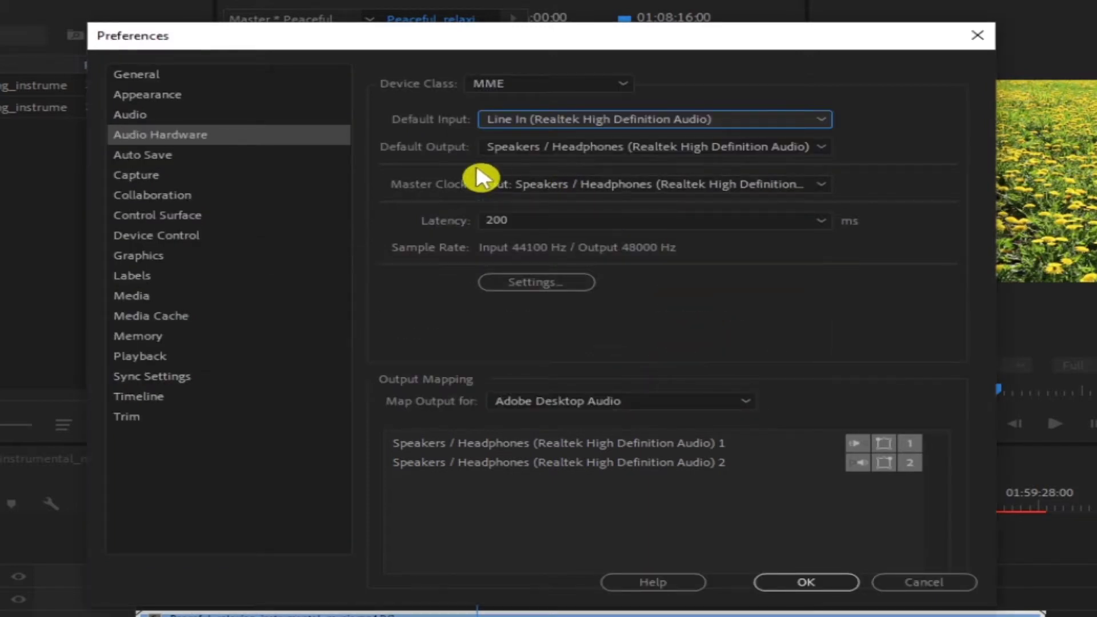
pyautogui.click(694, 146)
pyautogui.click(597, 166)
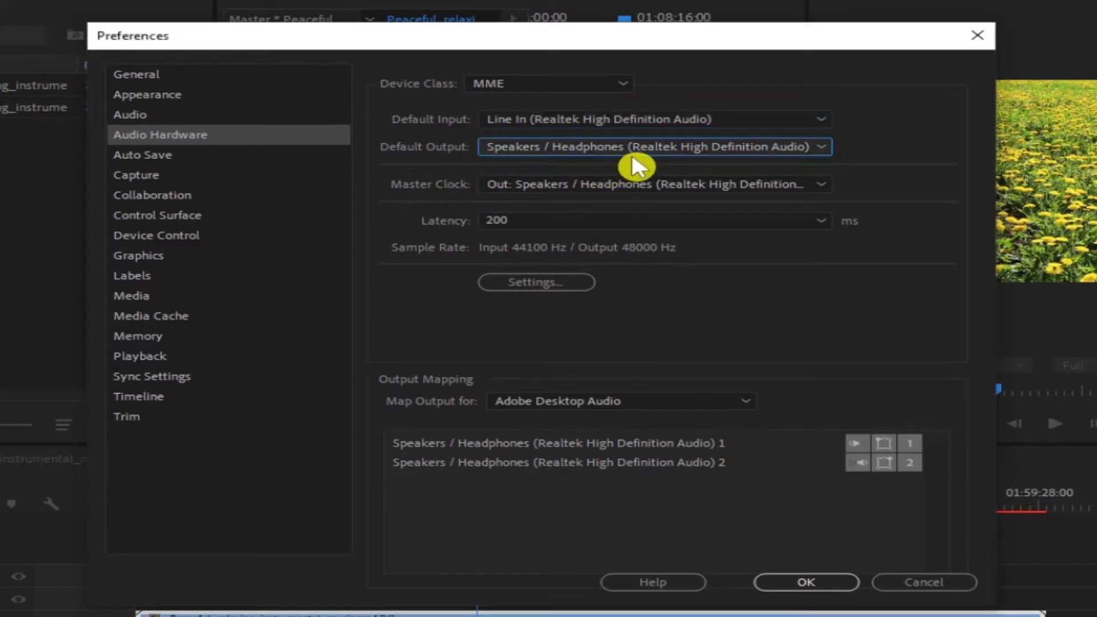
pyautogui.click(565, 185)
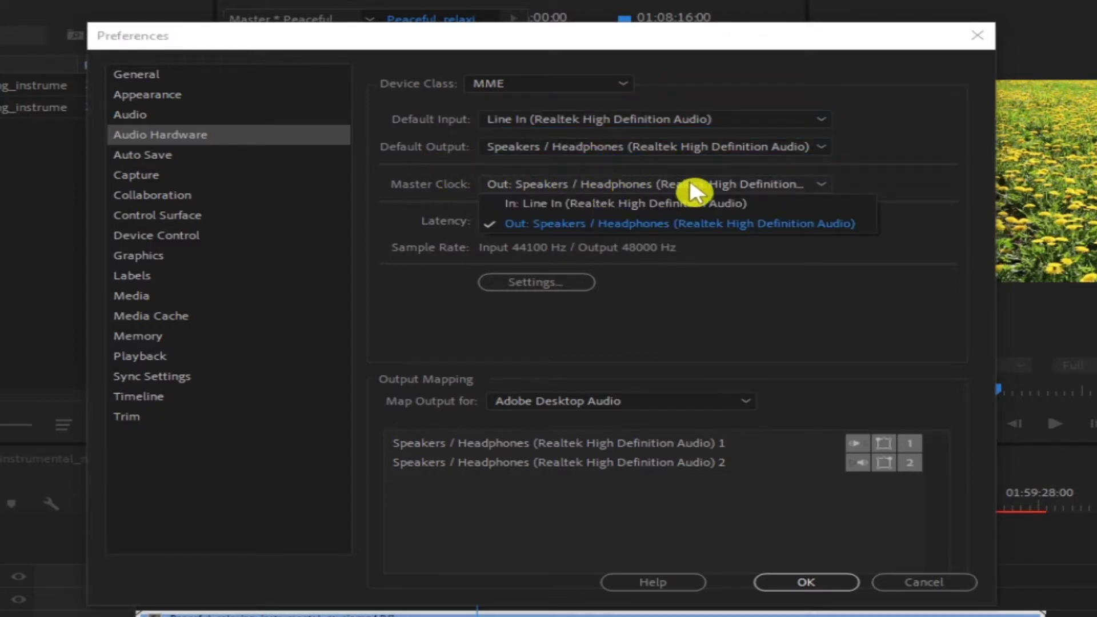
pyautogui.click(642, 224)
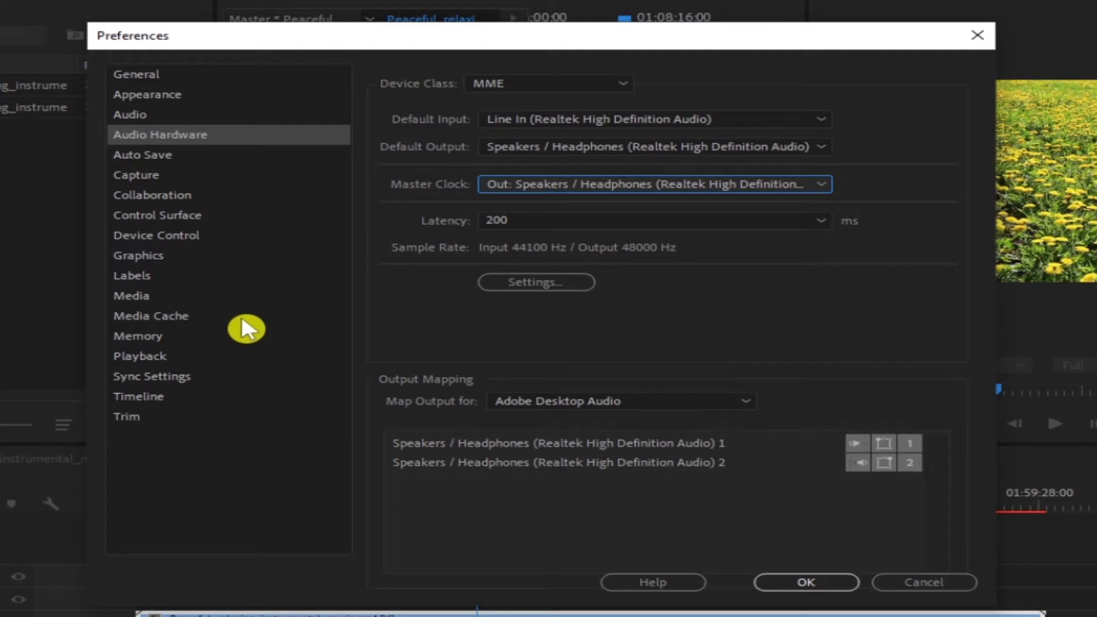
# Delete unused files in Media Cache preferences and close Preferences with OK
pyautogui.click(174, 317)
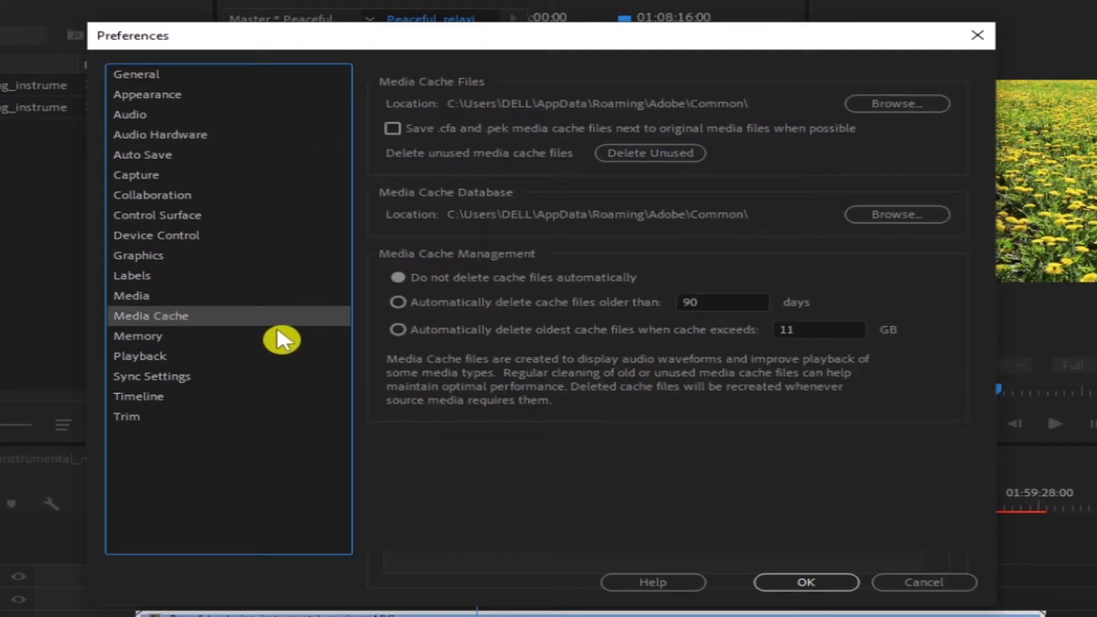
pyautogui.click(673, 153)
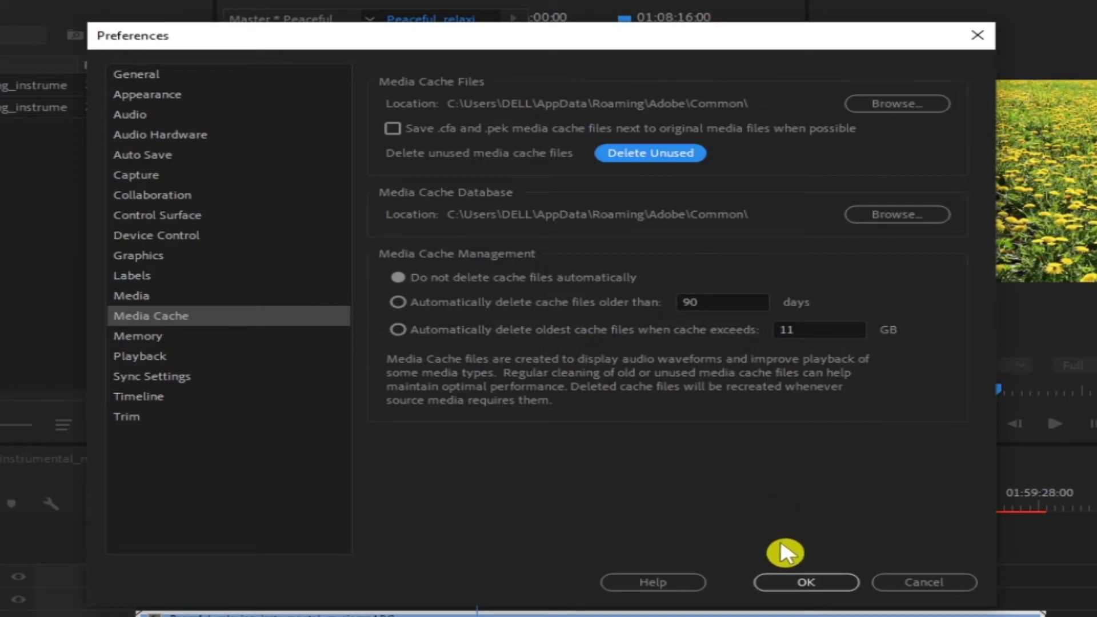
pyautogui.click(823, 583)
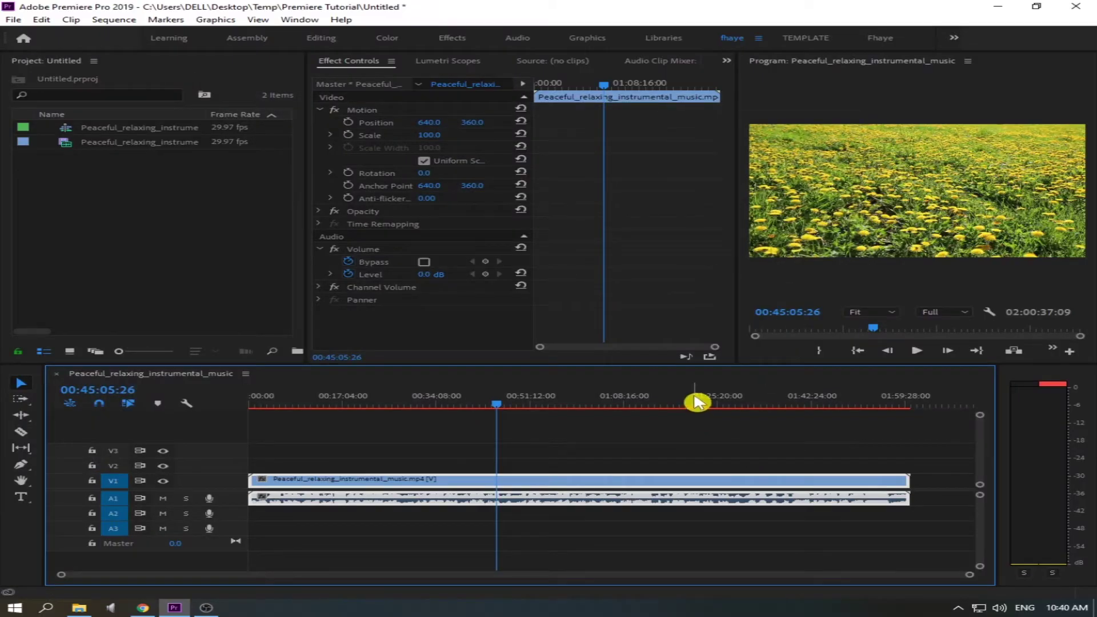
# Play the sequence, check Premiere in the Windows Volume Mixer, then stop at 00:45:23:09
pyautogui.click(919, 351)
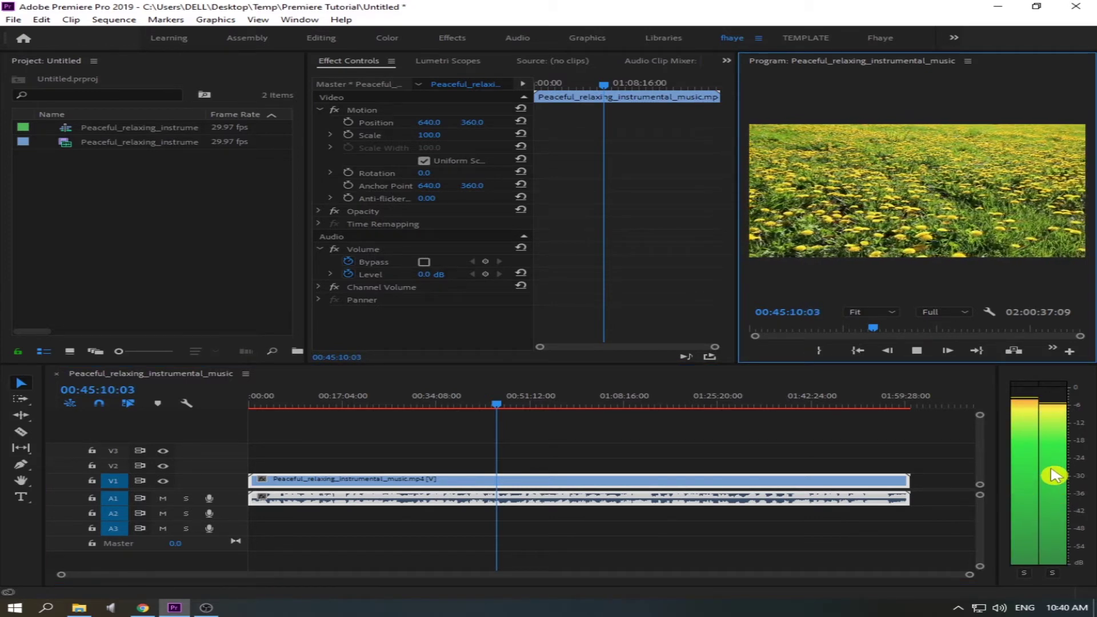
pyautogui.rightClick(1006, 610)
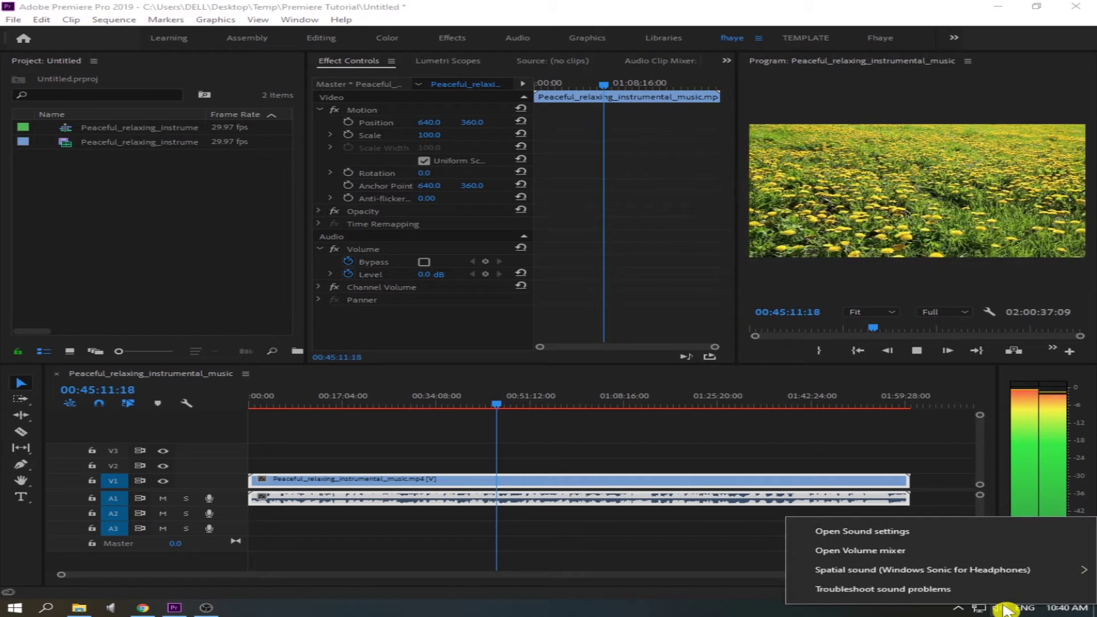
pyautogui.click(977, 556)
pyautogui.moveTo(968, 394); pyautogui.dragTo(877, 164)
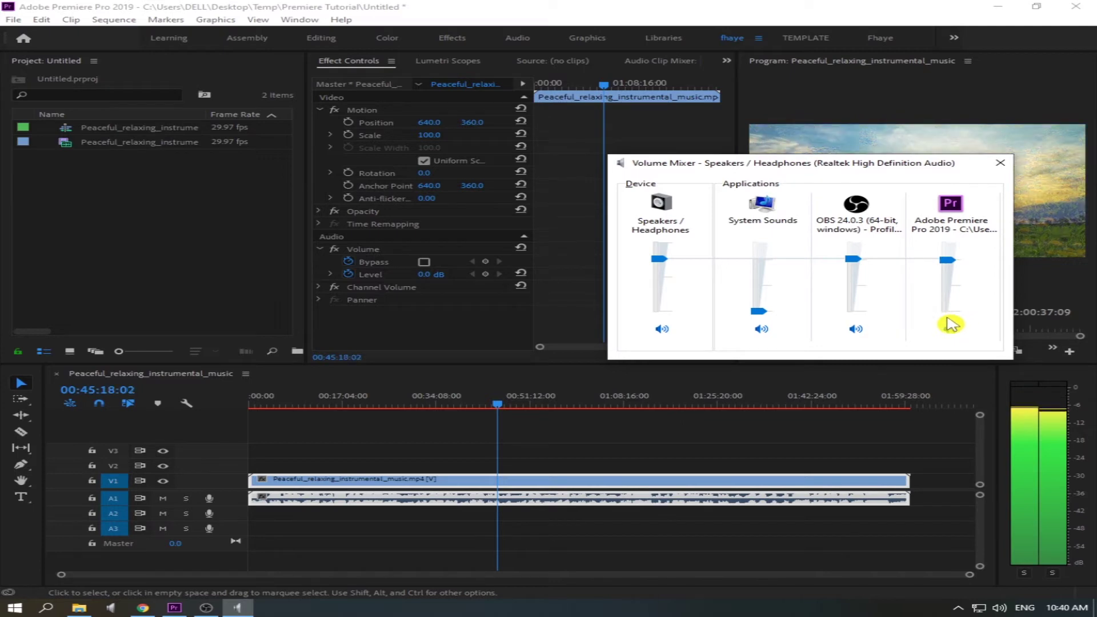
pyautogui.click(1007, 167)
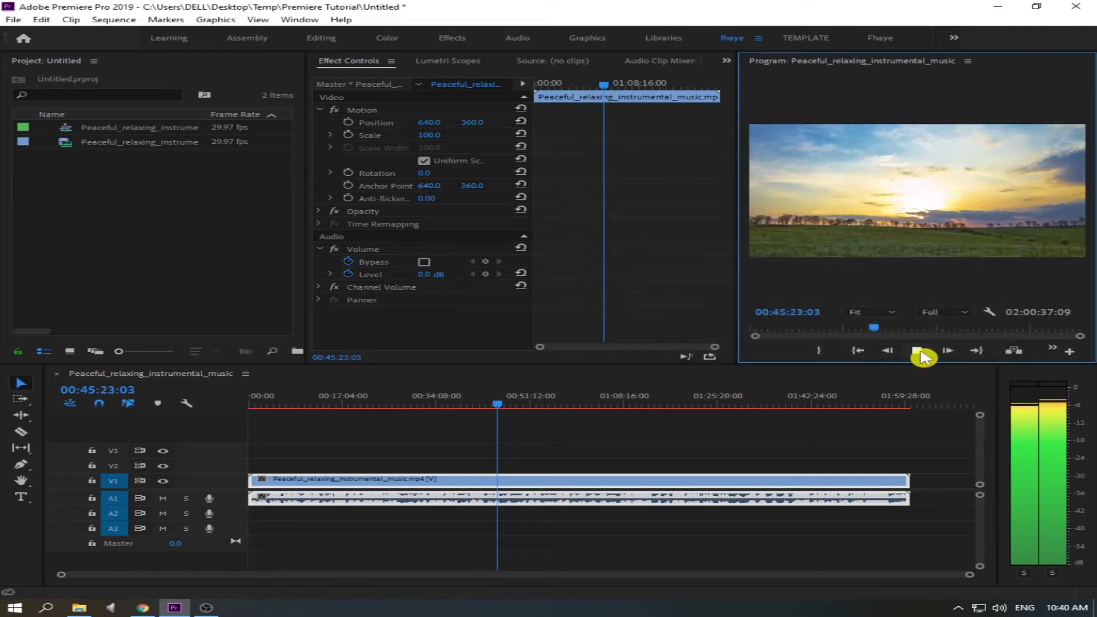
pyautogui.click(917, 351)
# Open the Playback page of Premiere's Preferences
pyautogui.click(42, 20)
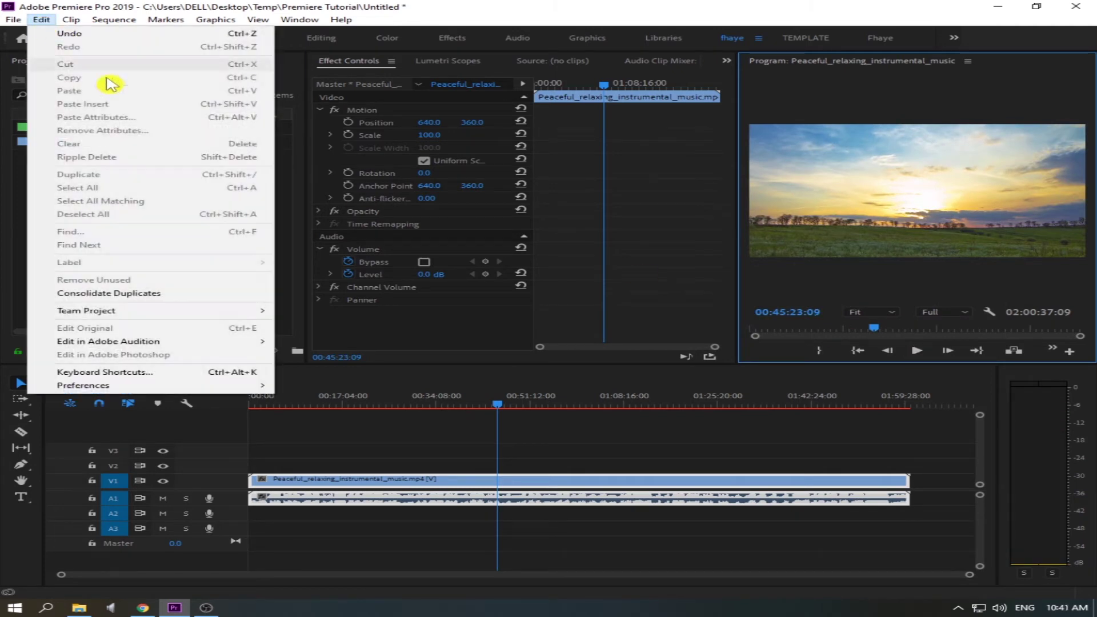
pyautogui.moveTo(140, 386)
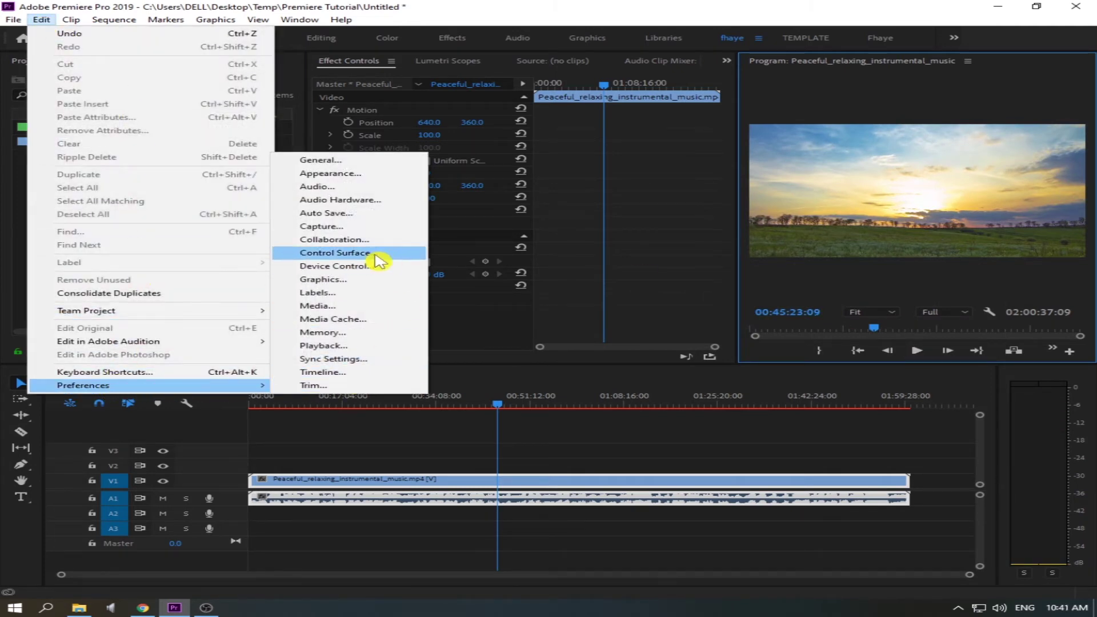
pyautogui.click(369, 200)
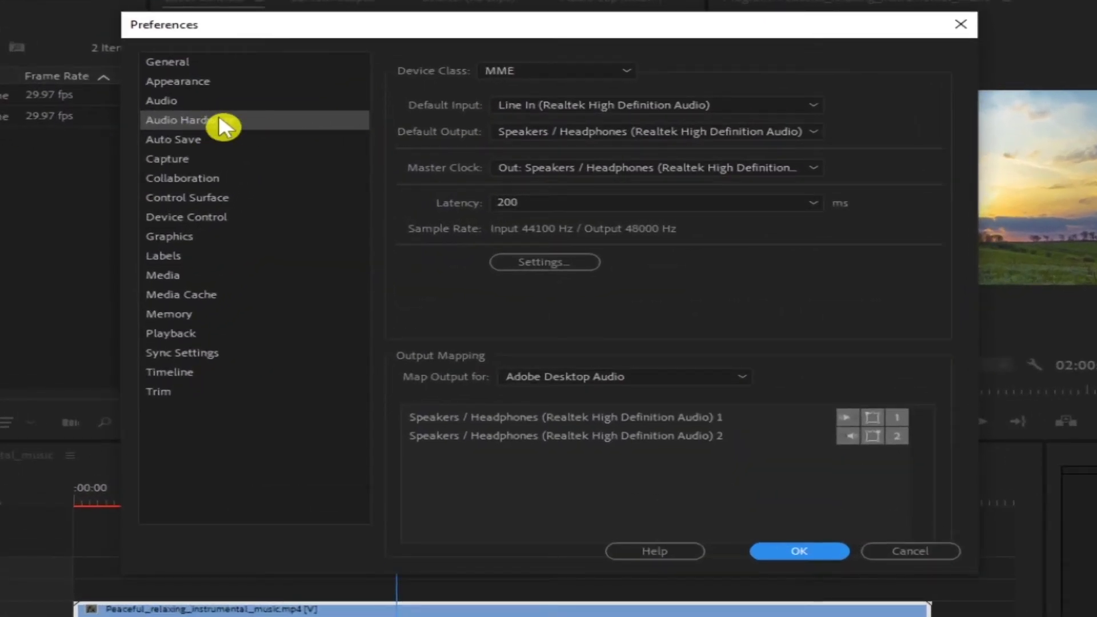
pyautogui.click(219, 119)
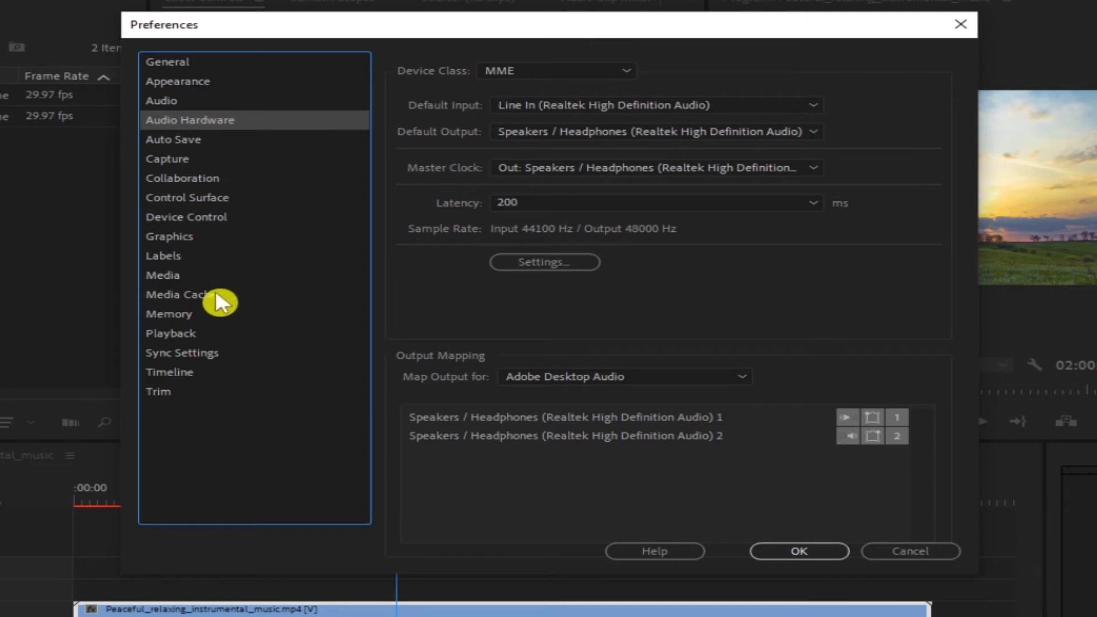
pyautogui.click(252, 297)
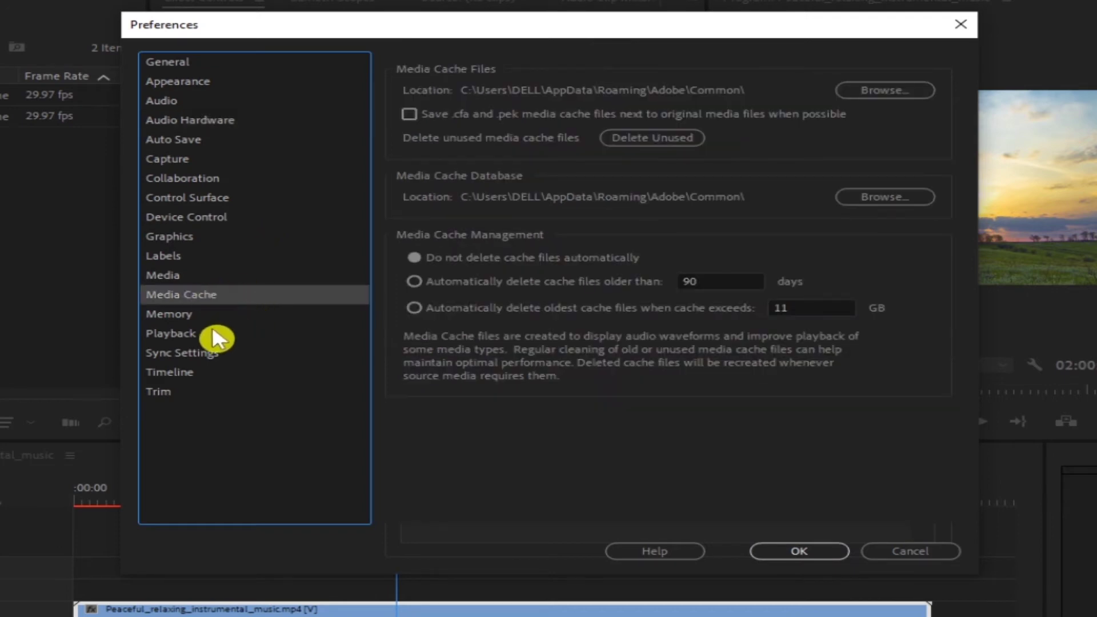
pyautogui.click(194, 333)
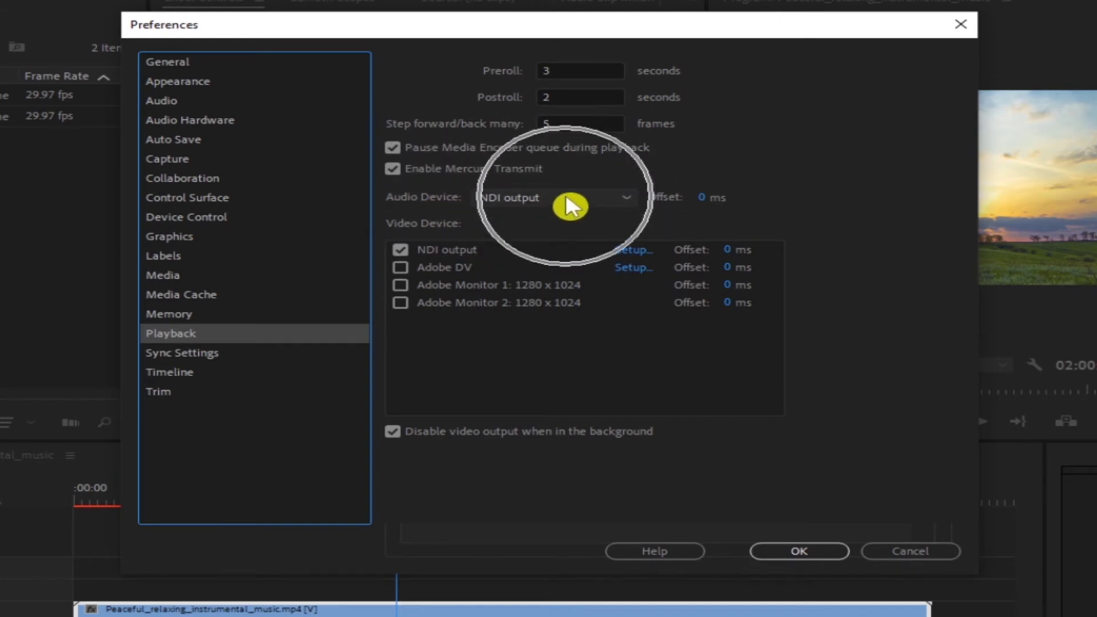
# Set playback Audio Device to Adobe Desktop Audio and switch video from NDI output to Adobe DV
pyautogui.click(625, 199)
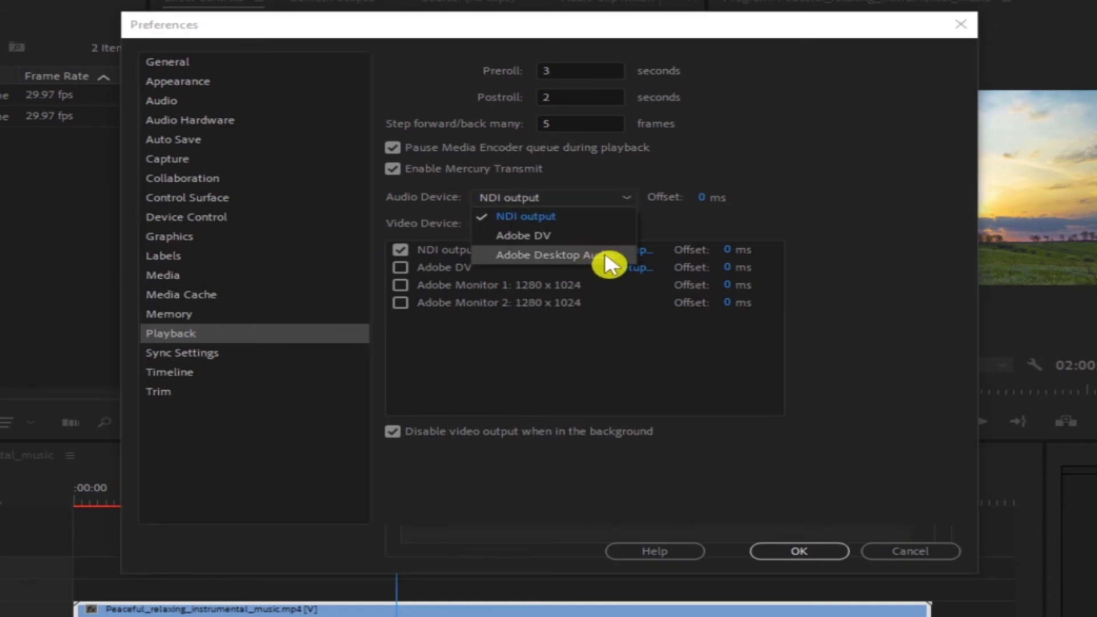
pyautogui.click(590, 257)
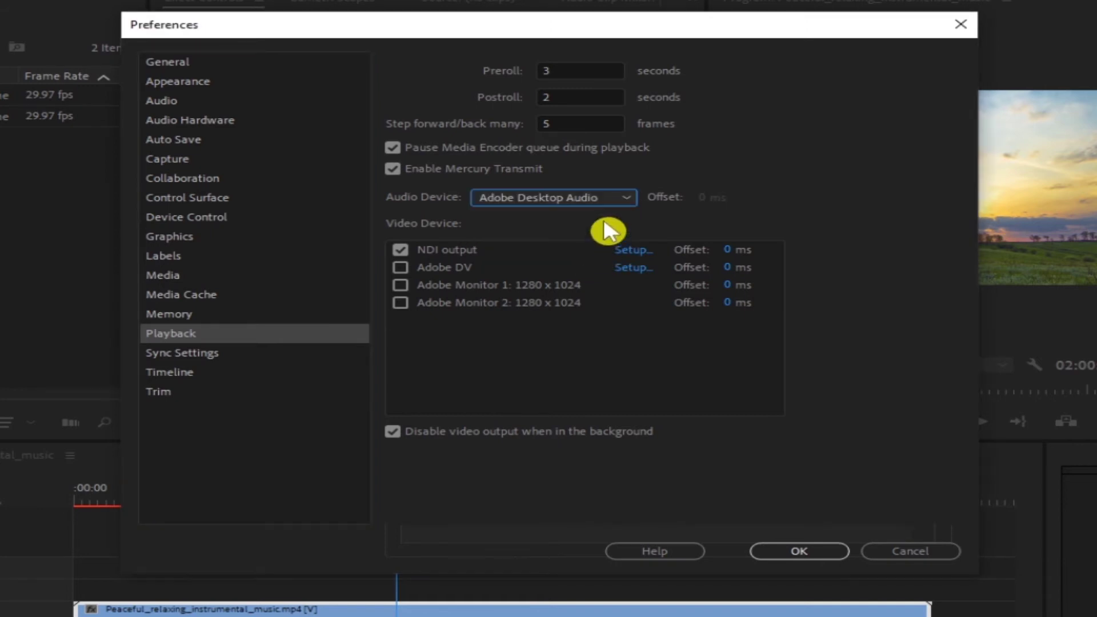
pyautogui.click(400, 249)
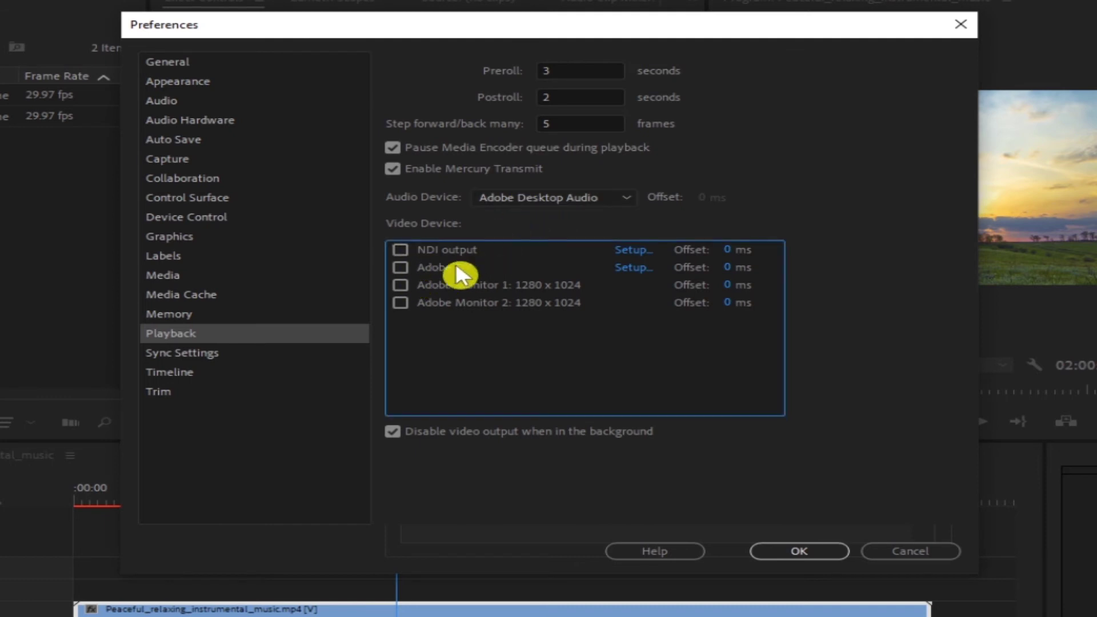
pyautogui.click(400, 268)
# Apply the preferences, play the sequence again, and bring up the taskbar sound options
pyautogui.click(804, 549)
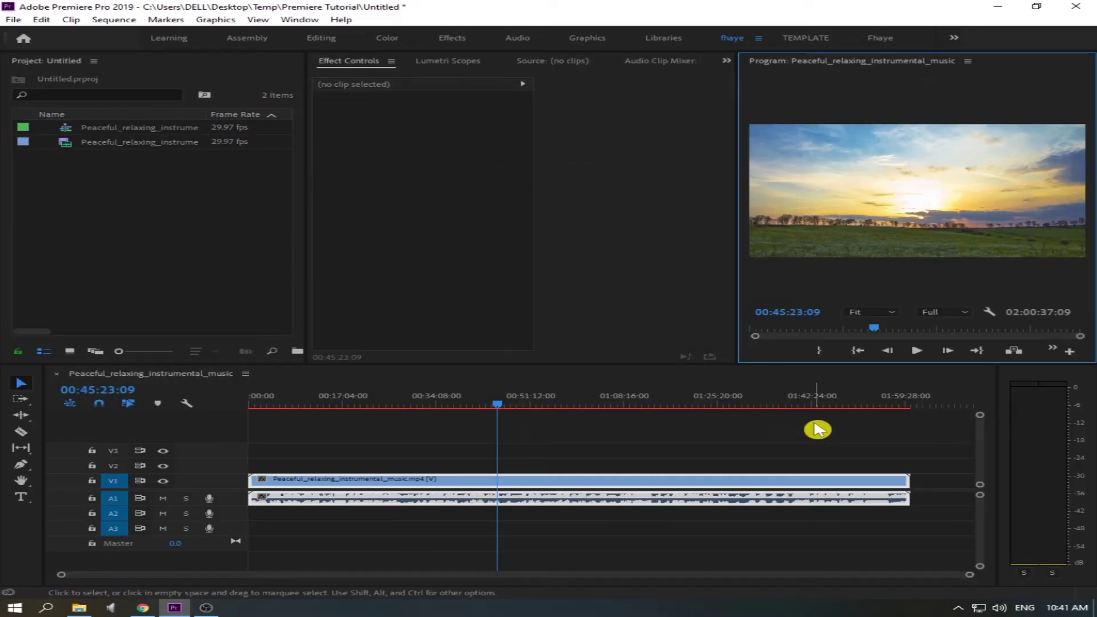
pyautogui.click(801, 384)
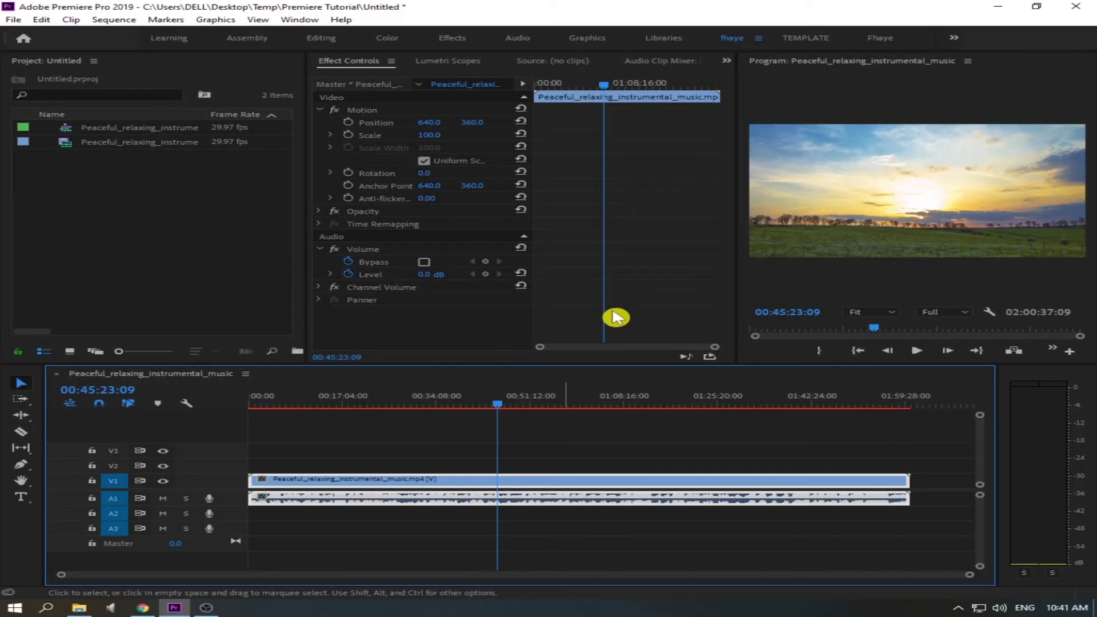
pyautogui.click(918, 352)
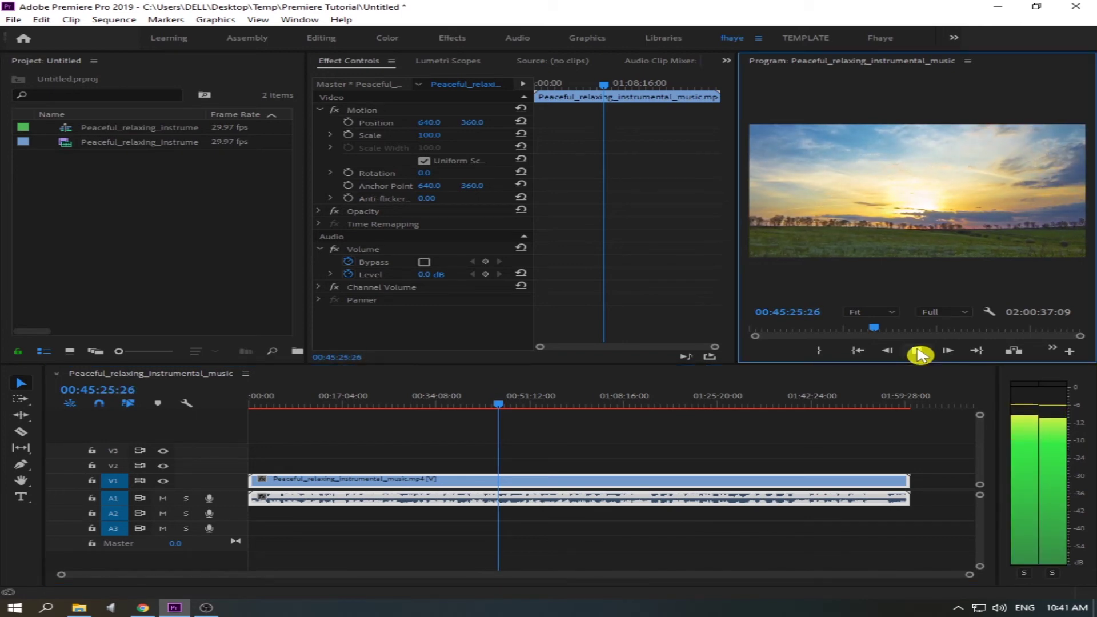
pyautogui.rightClick(999, 608)
# Open the Windows Volume Mixer, lower Premiere's volume slightly, and mute Premiere
pyautogui.click(960, 559)
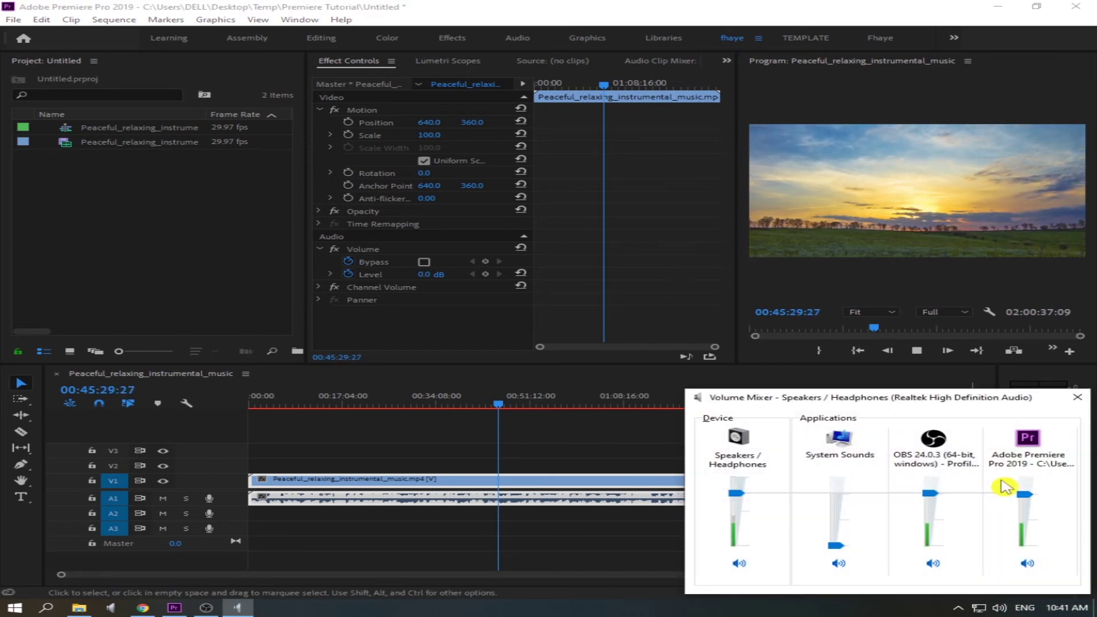
pyautogui.moveTo(1029, 496); pyautogui.dragTo(1024, 510)
pyautogui.moveTo(953, 392); pyautogui.dragTo(844, 133)
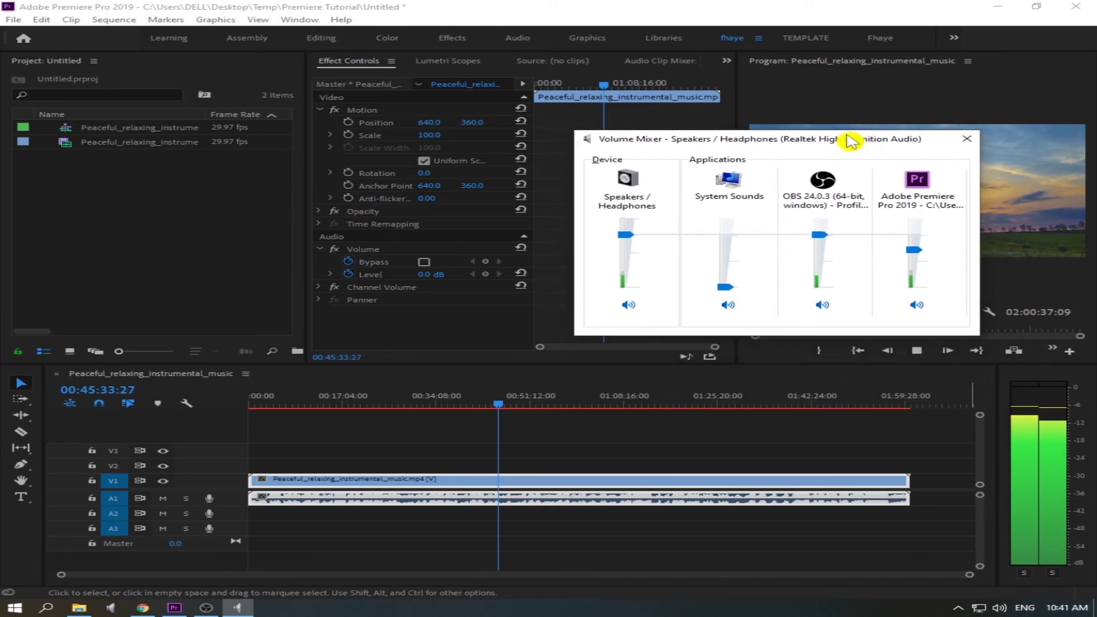
pyautogui.click(912, 311)
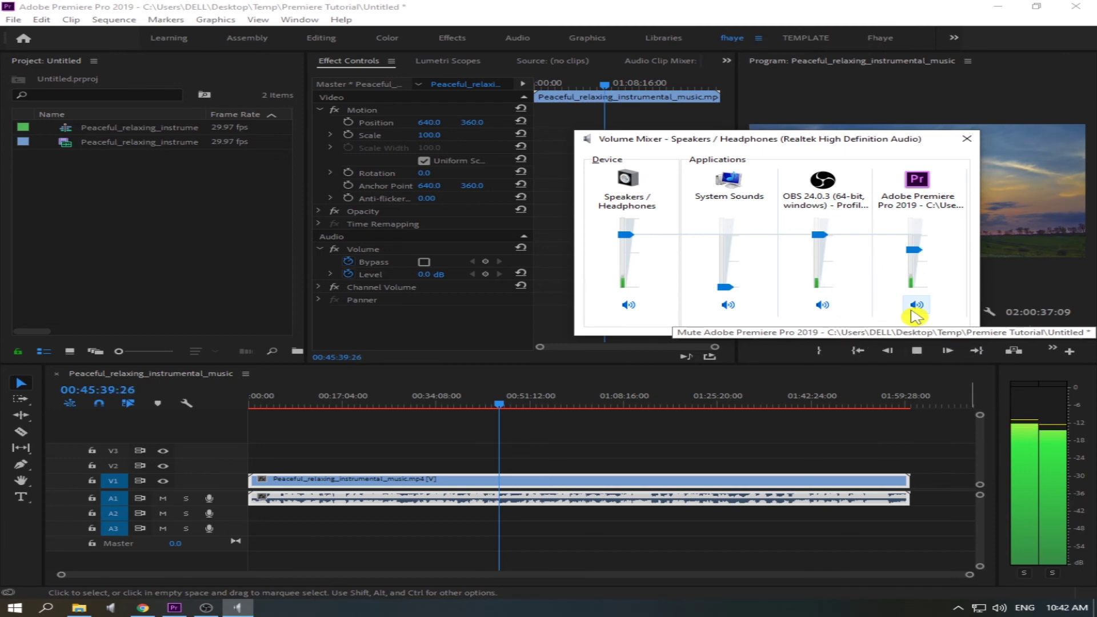
pyautogui.click(917, 307)
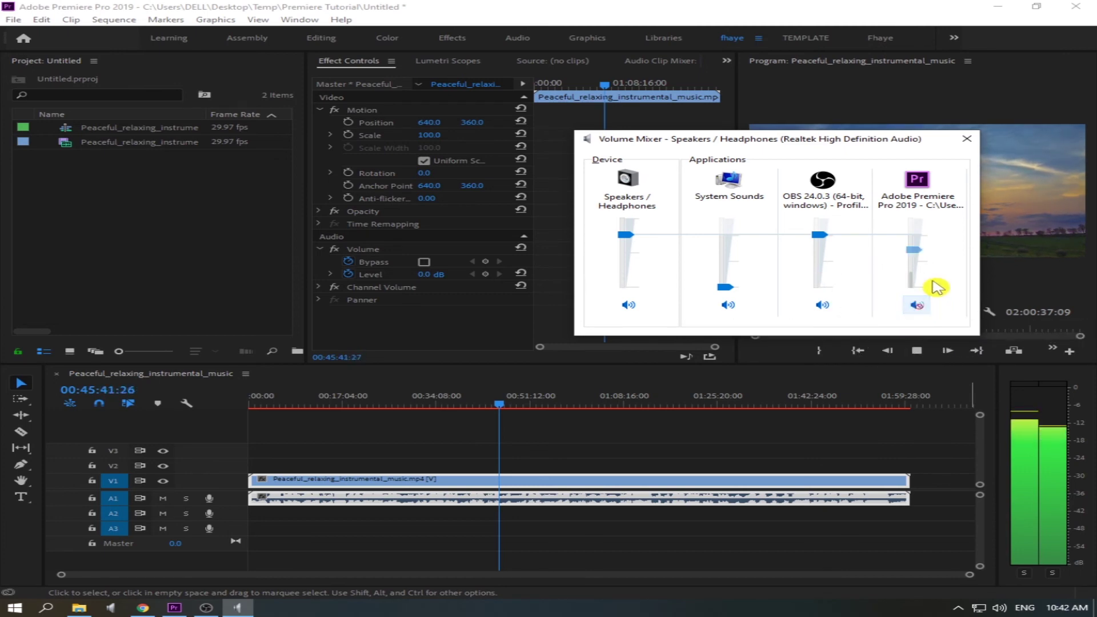